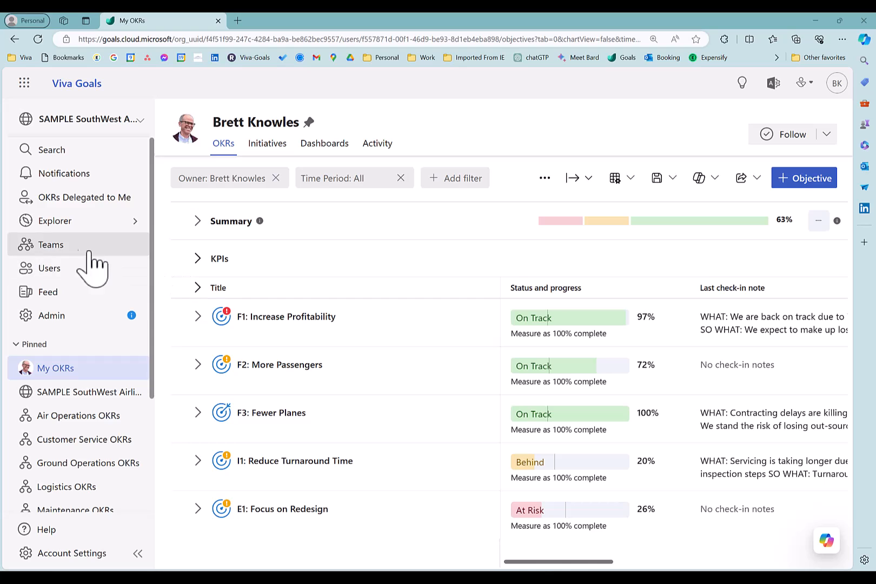
- Search the list of all teams for "air" to check for an existing team, and clear the search
click(57, 247)
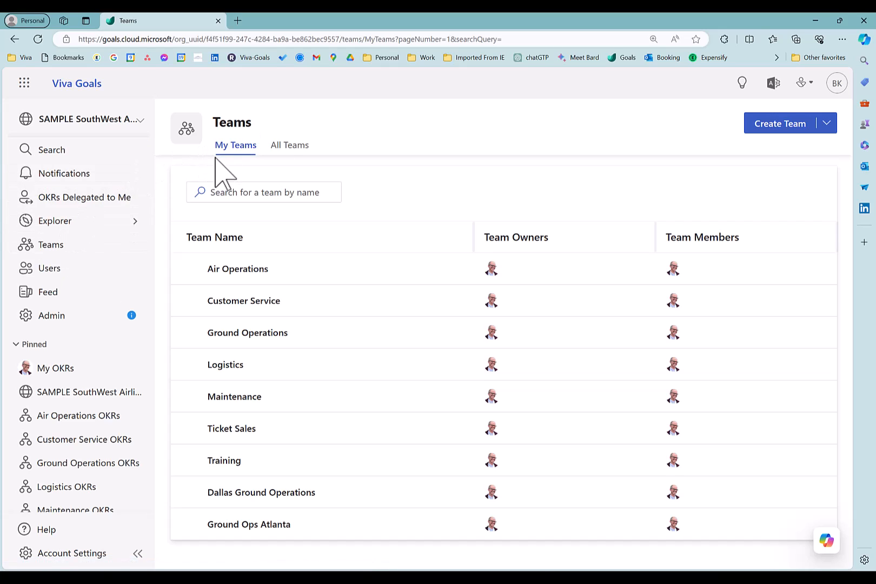
click(292, 147)
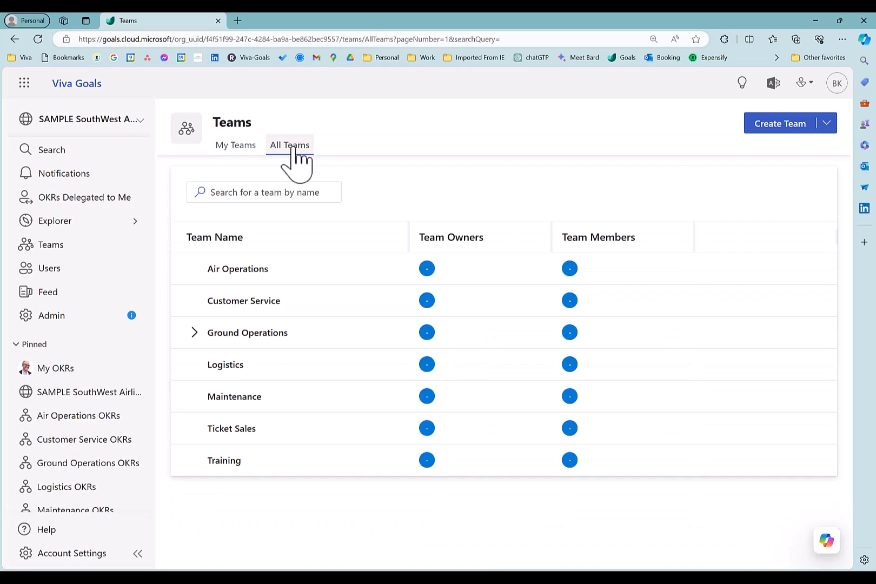
click(272, 194)
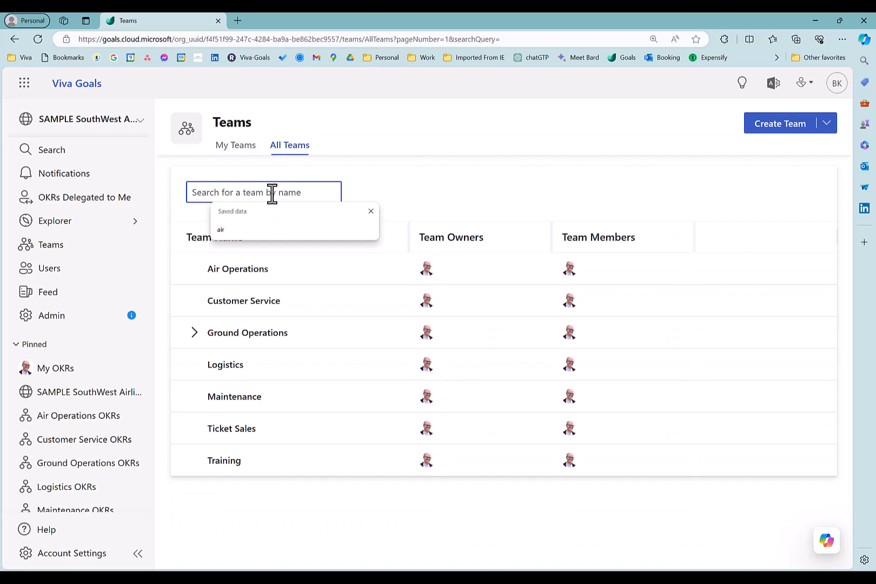
text(air)
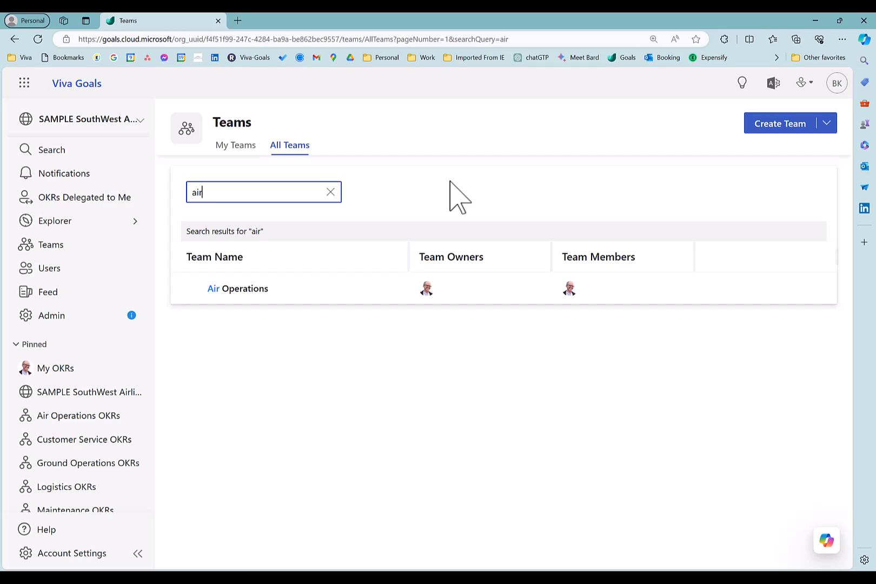
click(330, 191)
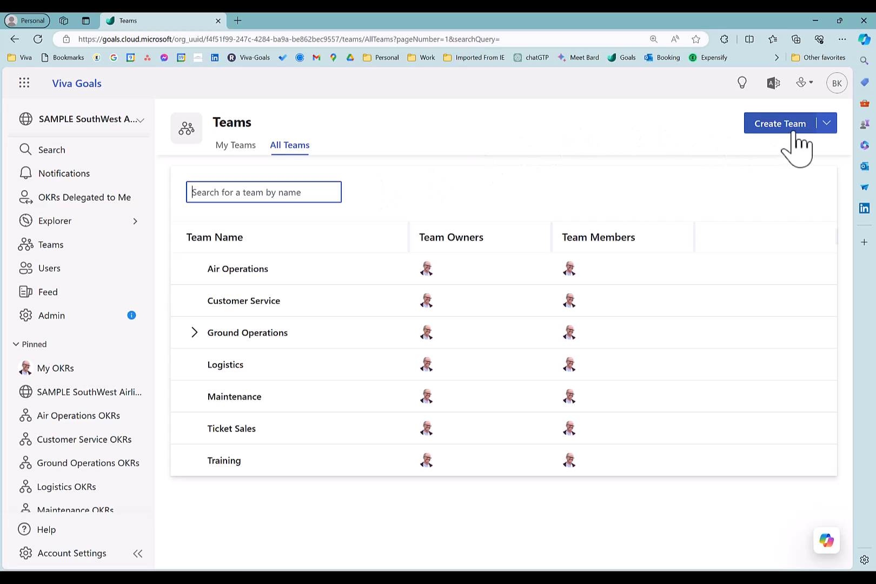
- Start creating a team from scratch and name it BR-HG-Develop
click(779, 124)
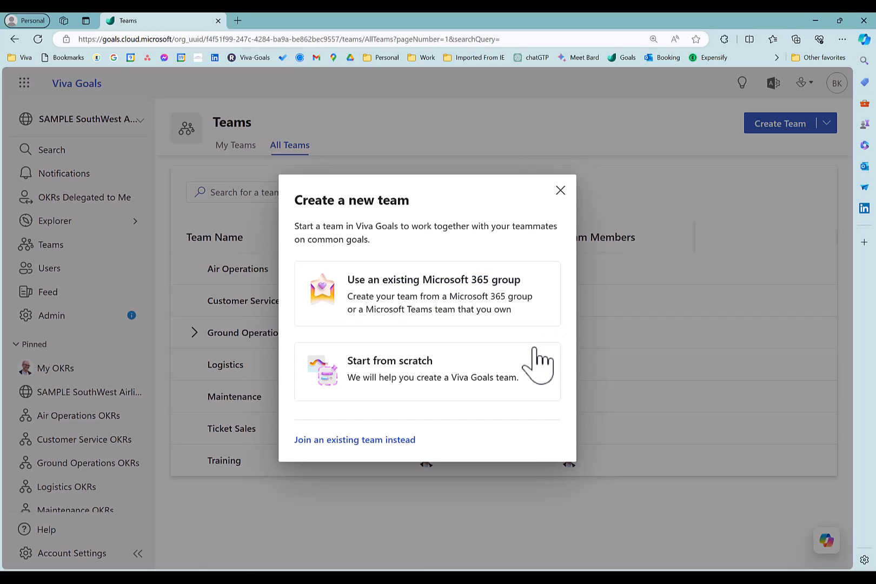
click(481, 400)
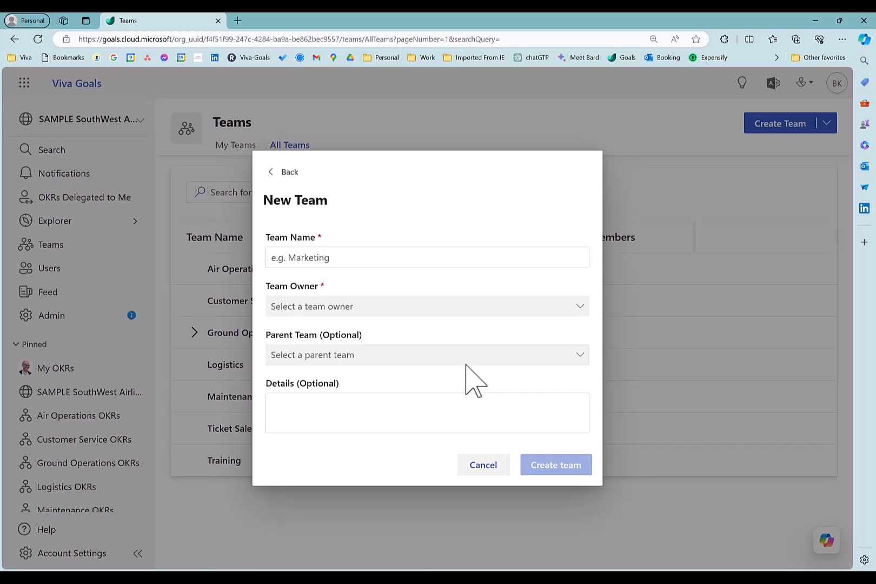
click(444, 260)
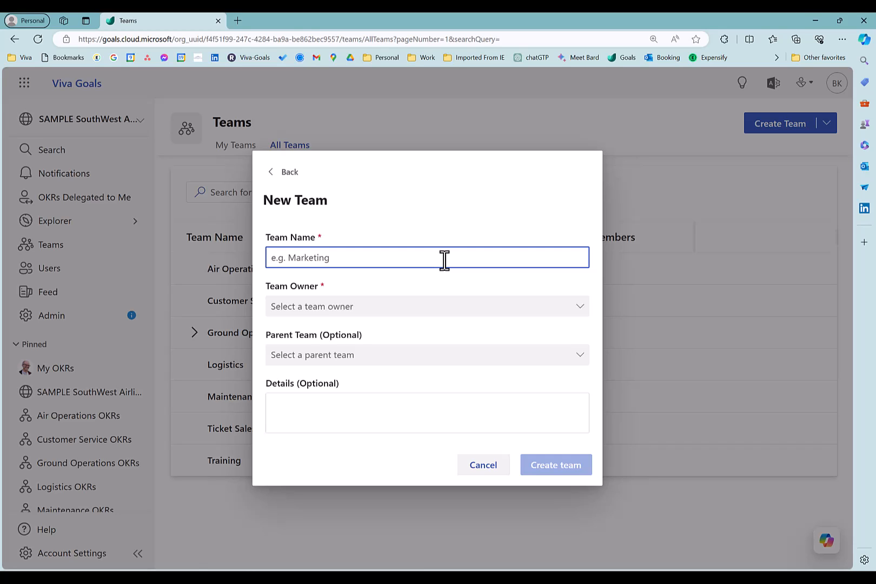
text(BR-HG-Develop)
- Search for the team owner by first name and assign the matching user as the new team's owner
click(426, 313)
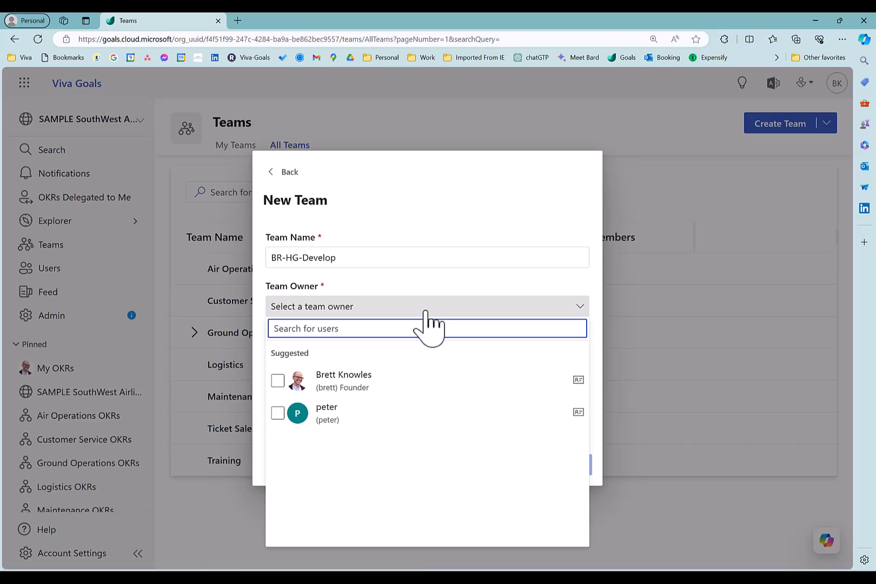
text(Peter)
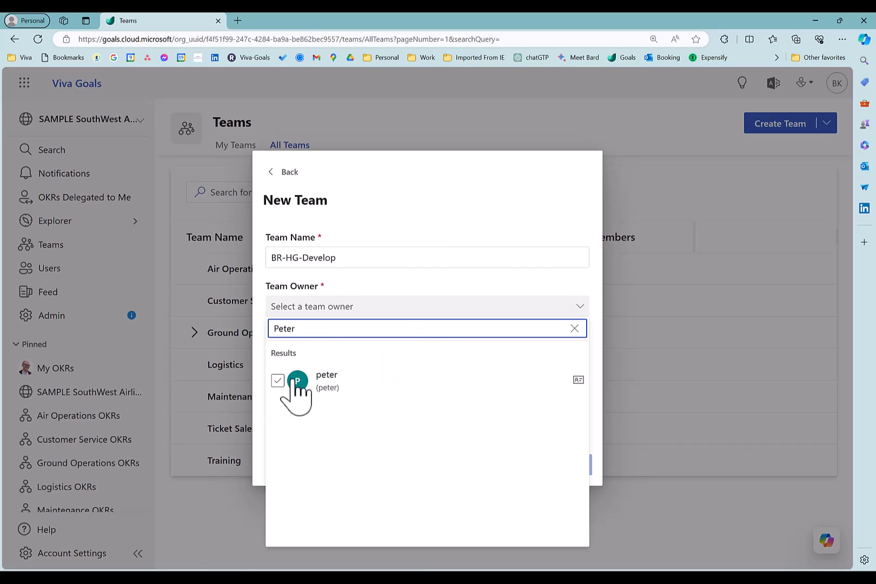
click(278, 381)
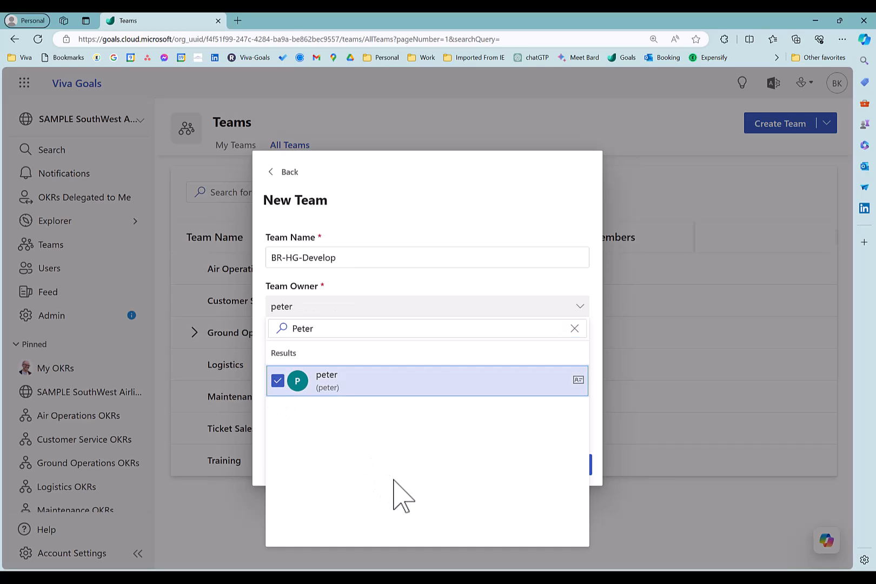
click(449, 335)
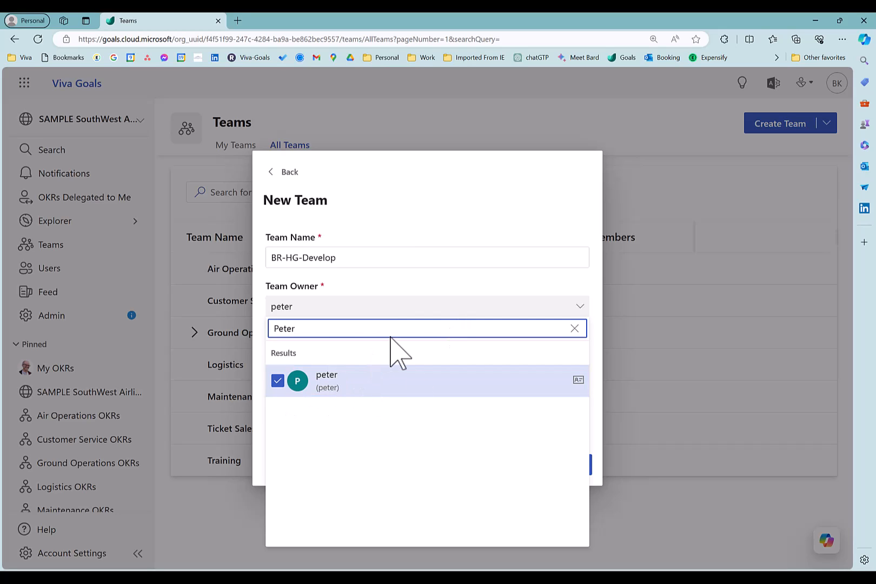
click(453, 192)
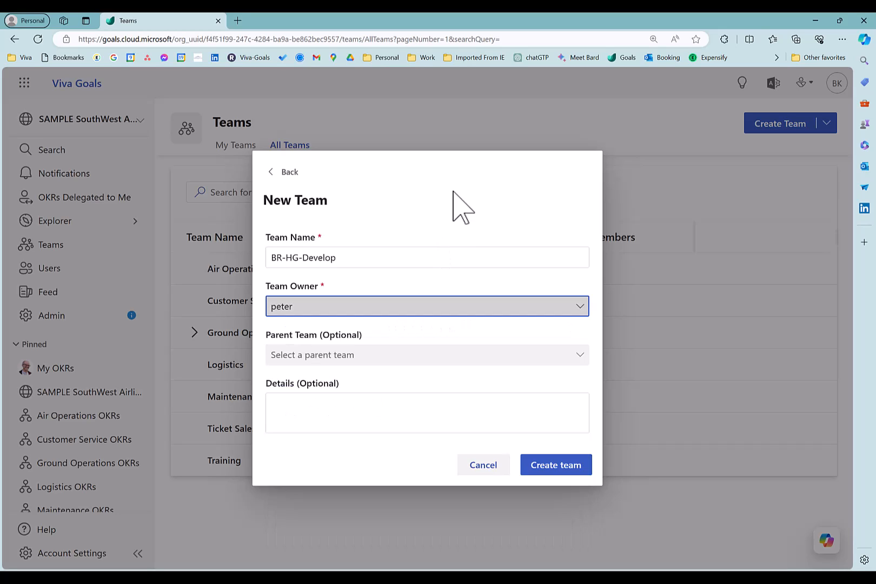
- Set Air Operations as the parent team, leave the details empty and create the team
click(355, 363)
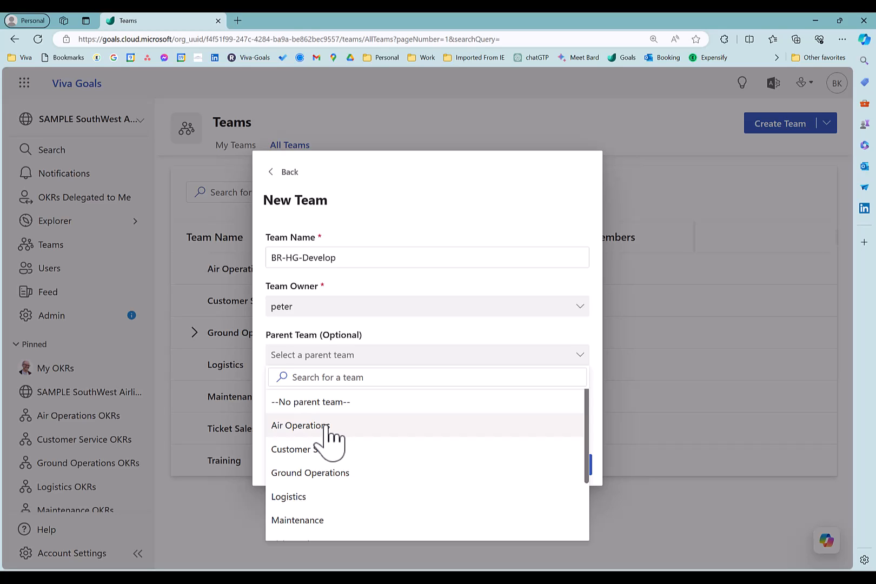
click(303, 426)
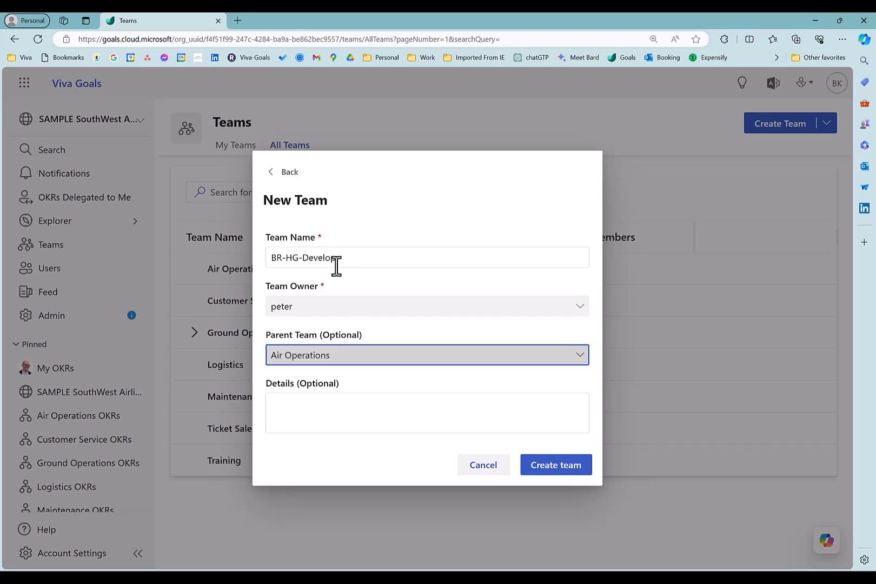
click(312, 404)
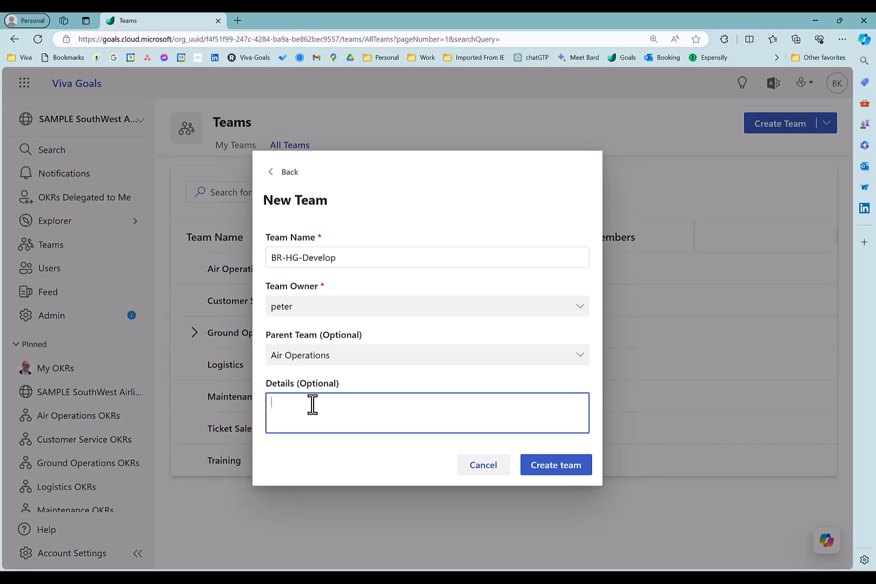
click(566, 466)
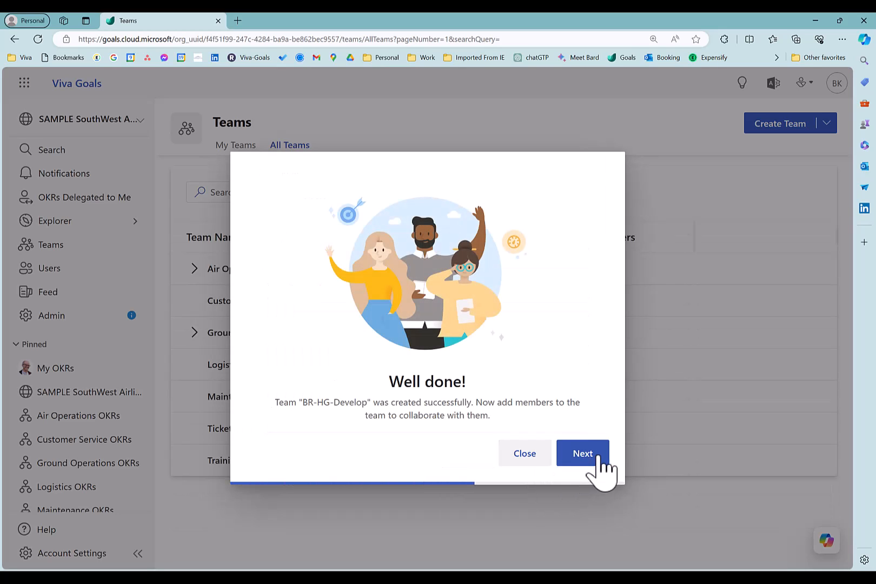
- Proceed to adding members to BR-HG-Develop and turn off the email notification to the added members
click(584, 454)
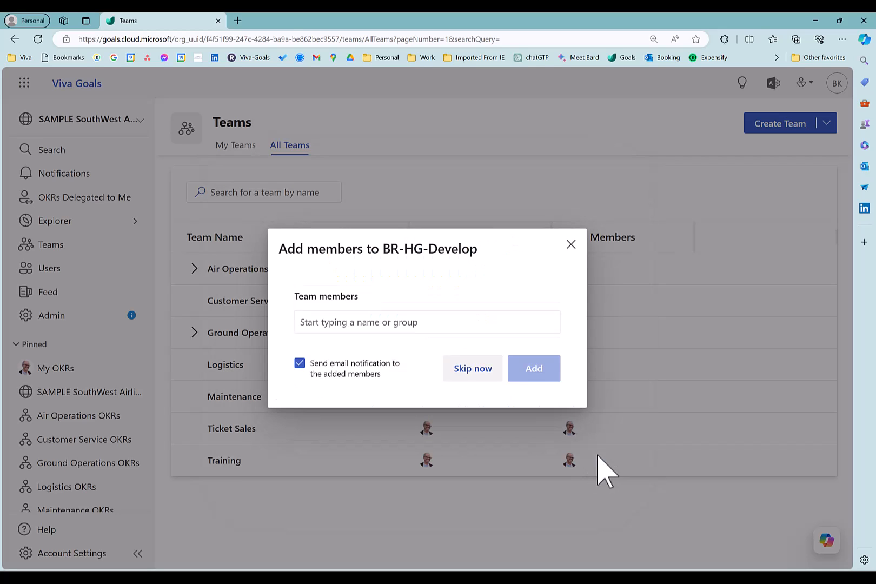
click(401, 321)
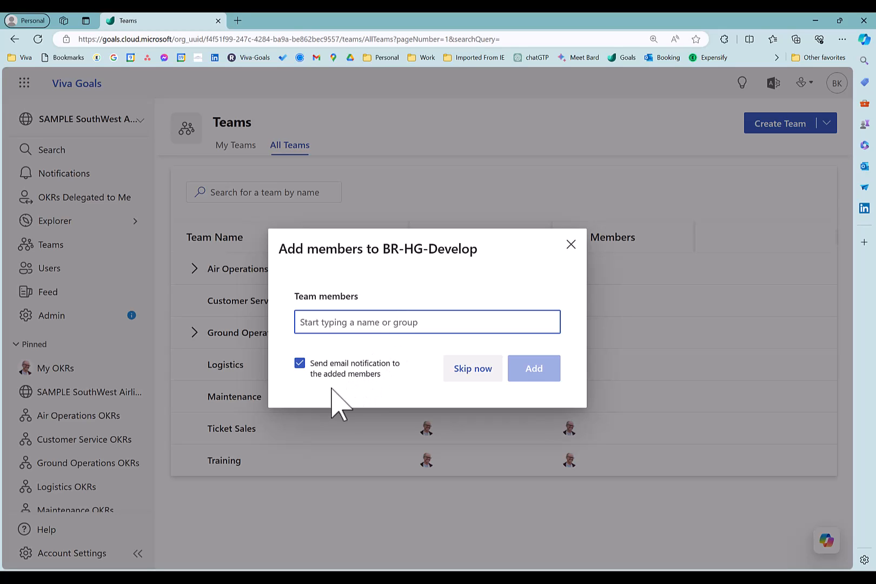
click(300, 374)
click(301, 375)
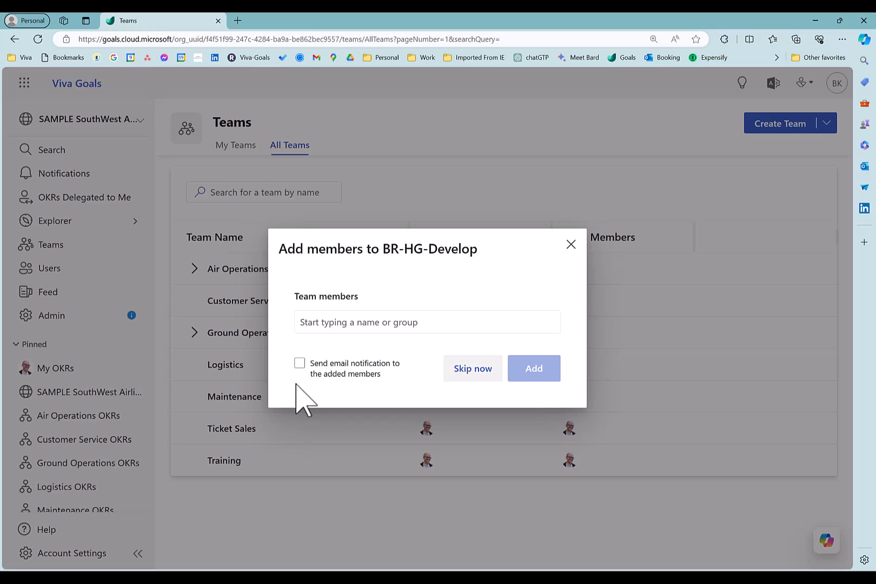
click(300, 366)
click(300, 363)
click(312, 376)
- Search for the team member by first name, select the matching user and add them to BR-HG-Develop
click(432, 320)
text(brett)
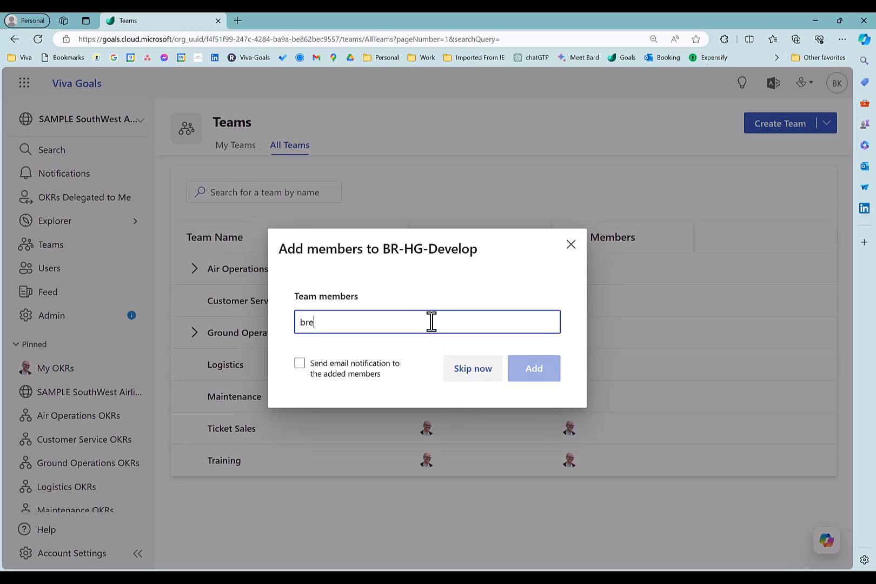
click(366, 361)
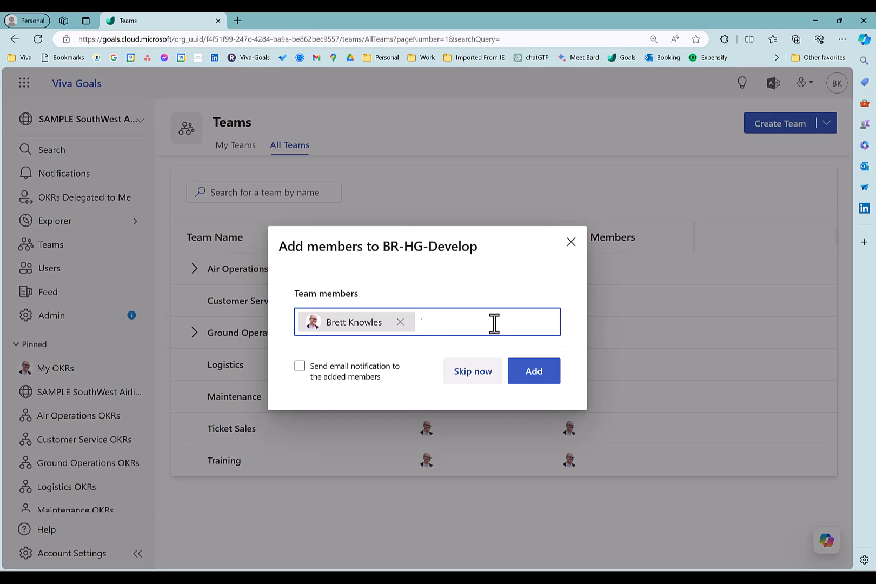
click(553, 372)
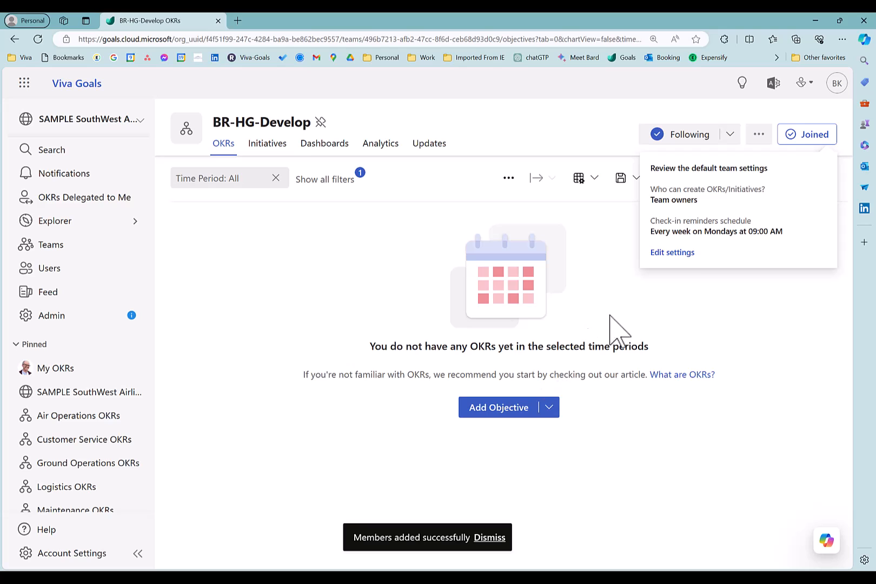
- Dismiss the default team settings notice and expand Air Operations in the list of all teams to view its sub-teams
click(748, 301)
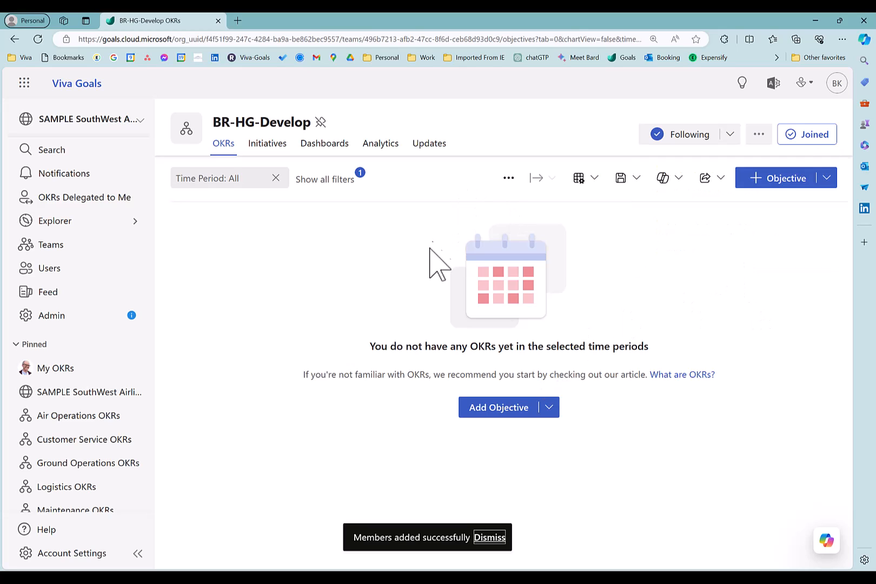
click(63, 246)
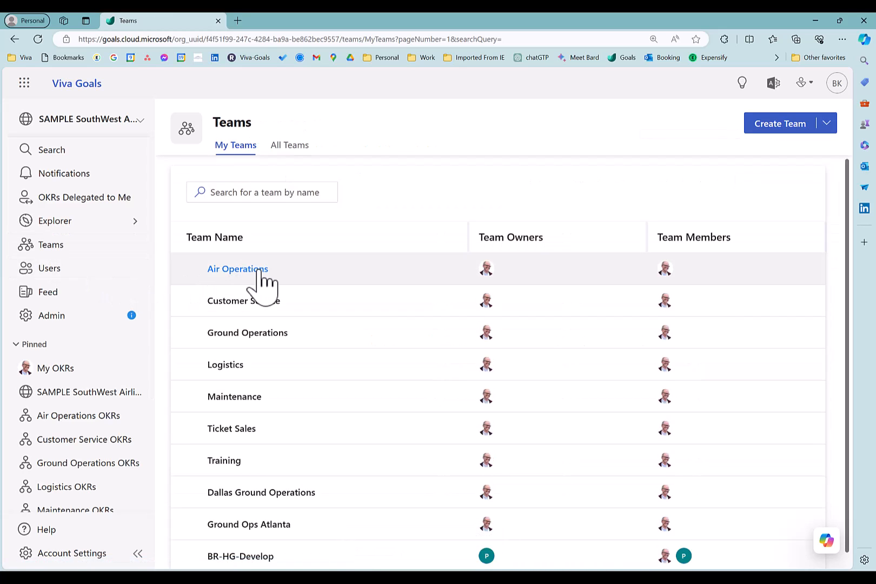
click(292, 151)
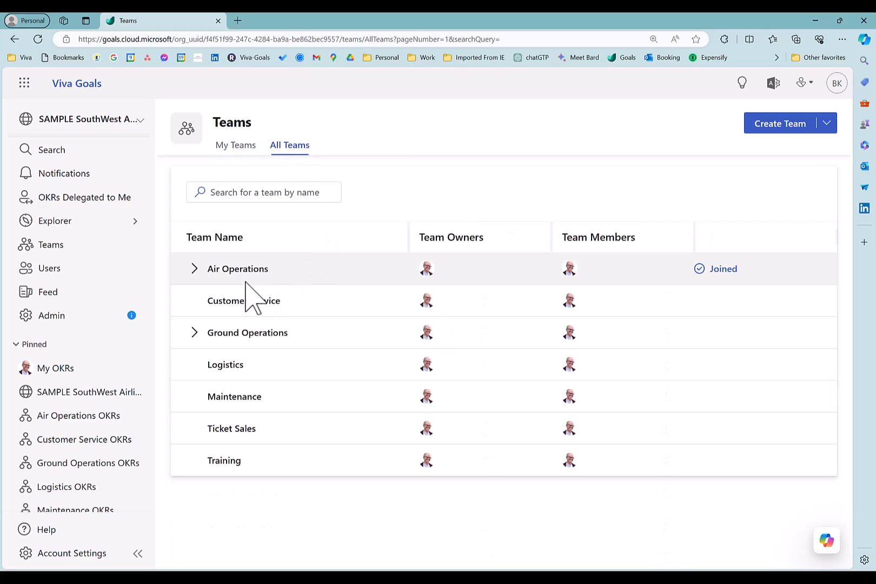
click(195, 269)
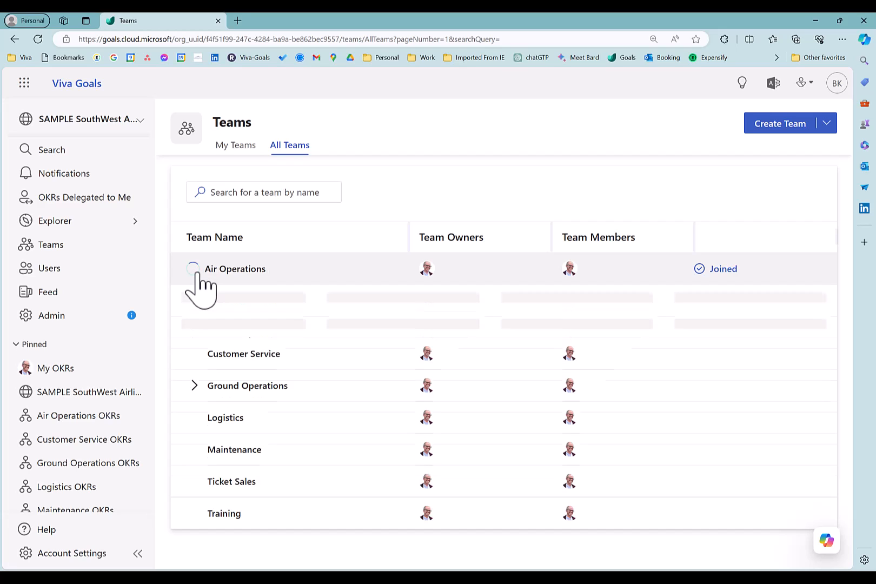